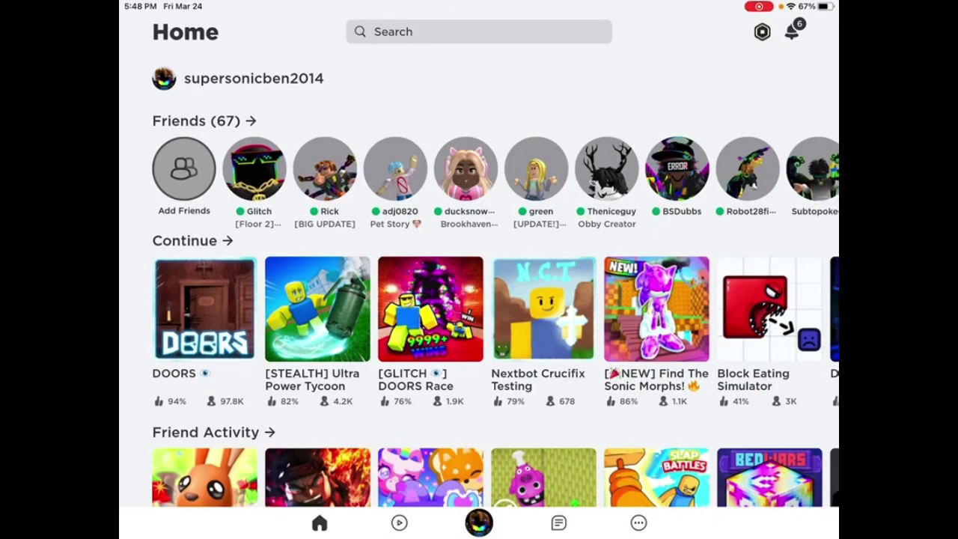
pyautogui.scroll(-4, 479, 299)
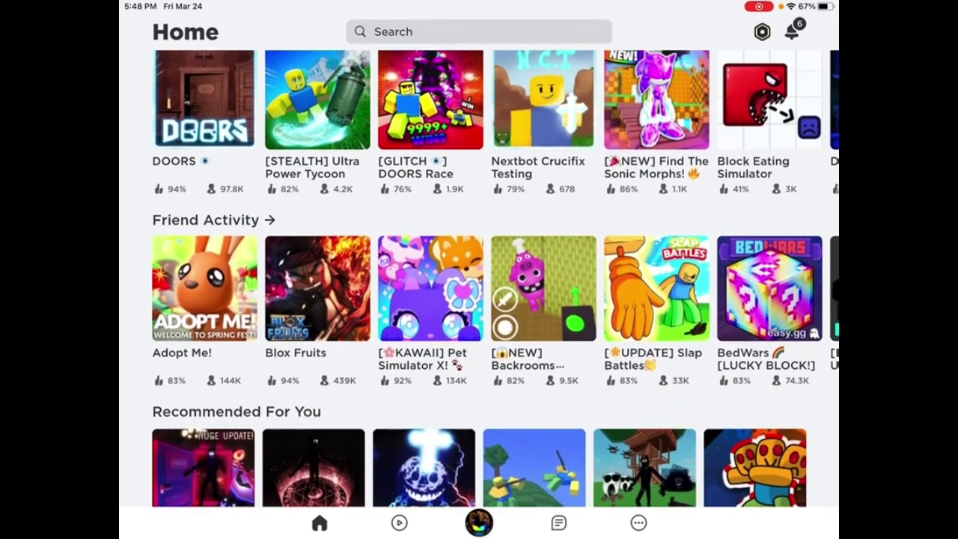
pyautogui.scroll(1, 494, 277)
pyautogui.scroll(-1, 494, 277)
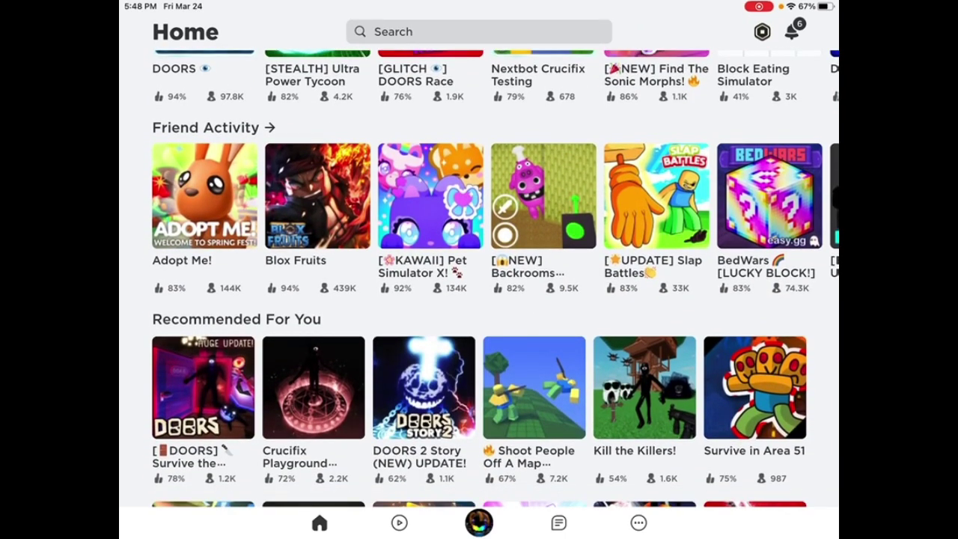
pyautogui.scroll(4, 479, 299)
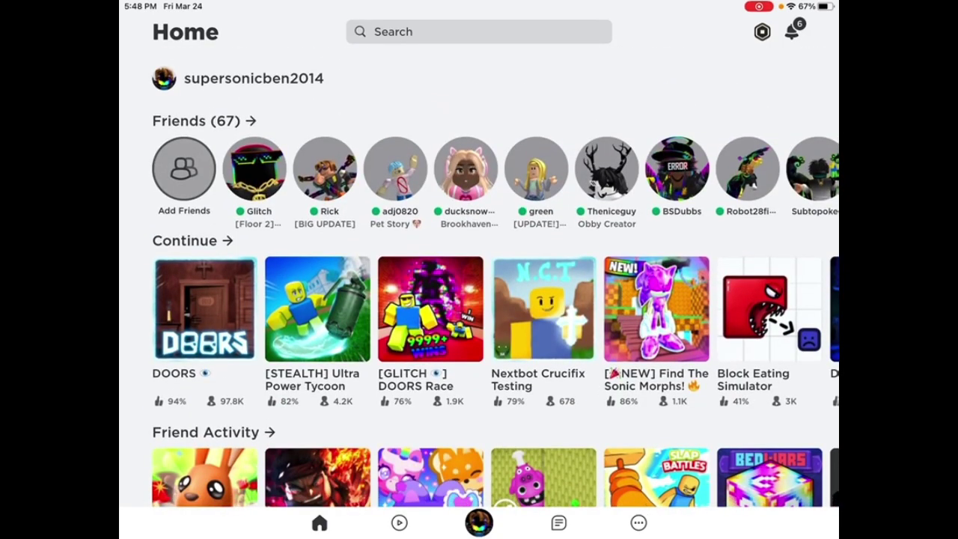
# Search for 'doors' and open the (Update 3) Doors Crucifix Testing game details
pyautogui.click(479, 32)
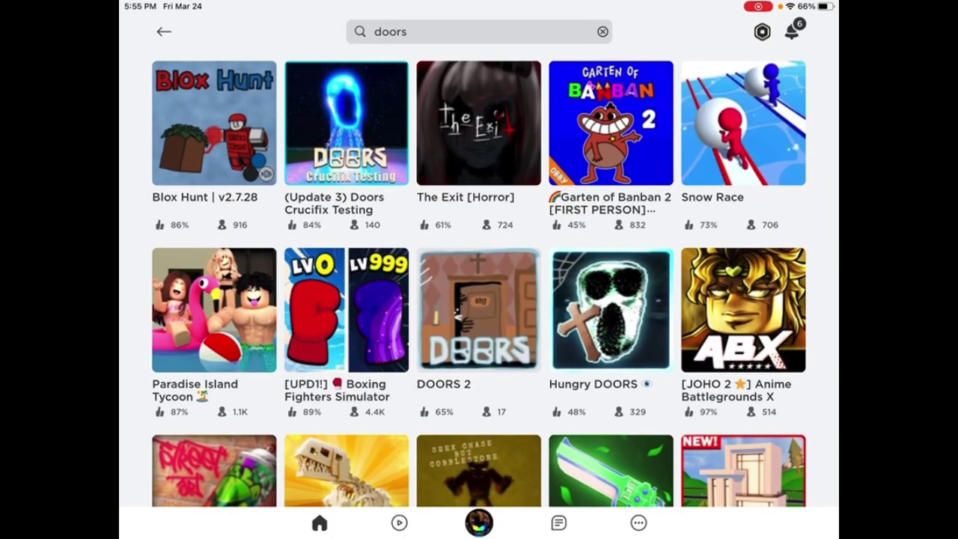
pyautogui.click(347, 123)
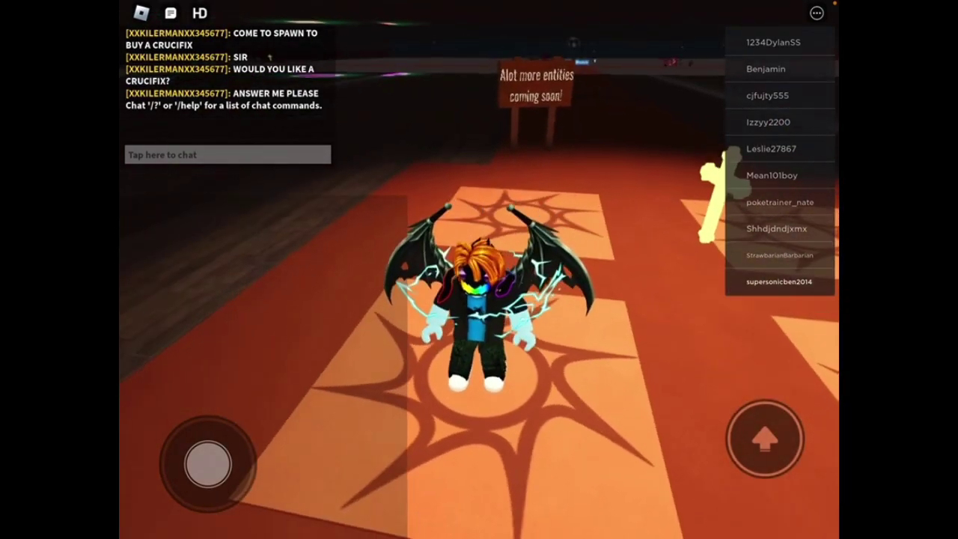
# Walk around the sunlit spawn floor and pick up a crucifix to hold
pyautogui.moveTo(208, 464)
pyautogui.mouseDown()
pyautogui.moveTo(212, 379)
pyautogui.moveTo(251, 412)
pyautogui.mouseUp()
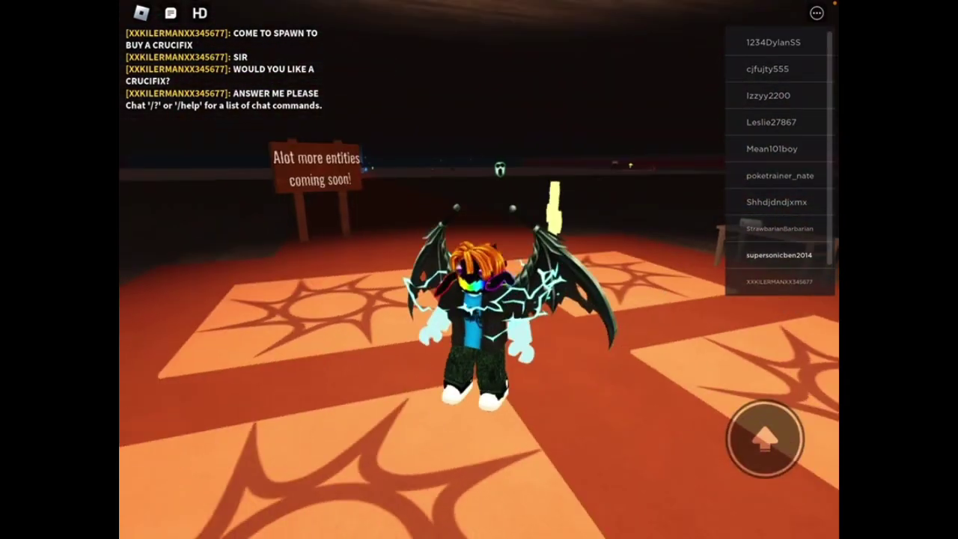
pyautogui.moveTo(195, 449); pyautogui.dragTo(192, 427)
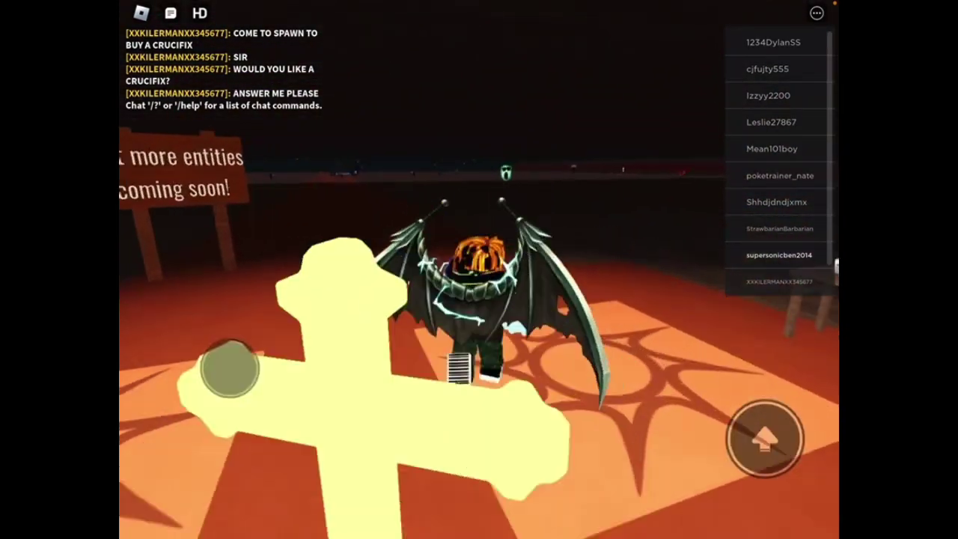
pyautogui.moveTo(214, 322); pyautogui.dragTo(214, 349)
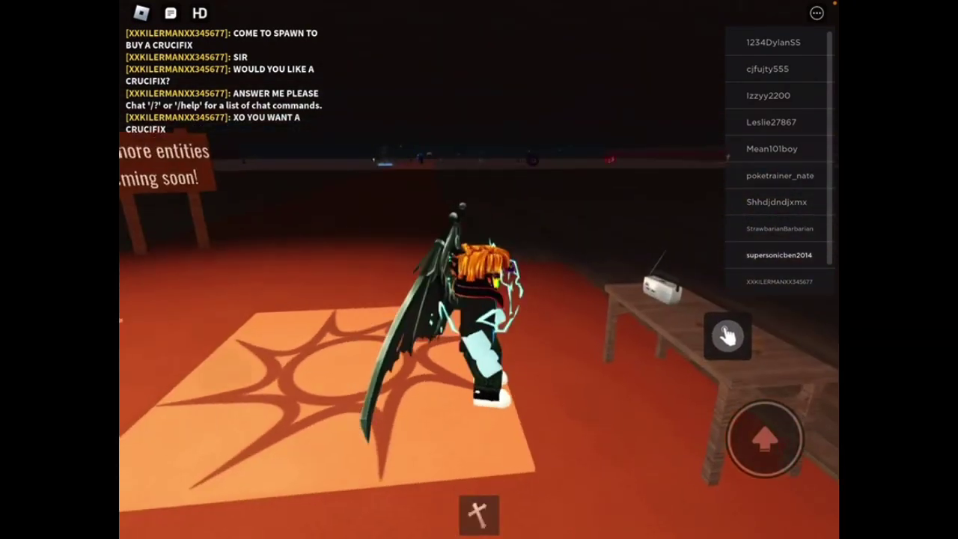
pyautogui.click(480, 515)
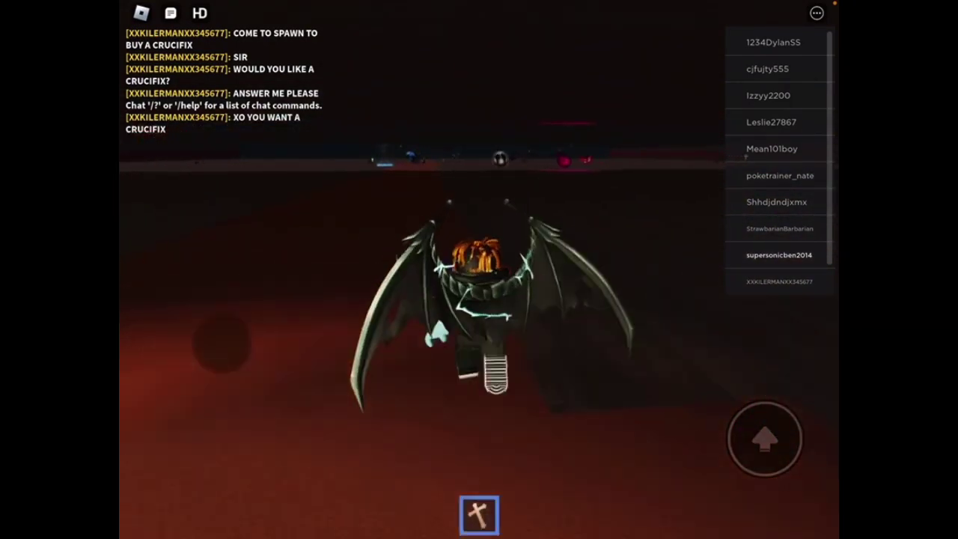
# Walk through the dark arena past the ghost entity into the brightly lit area
pyautogui.moveTo(226, 322); pyautogui.dragTo(226, 362)
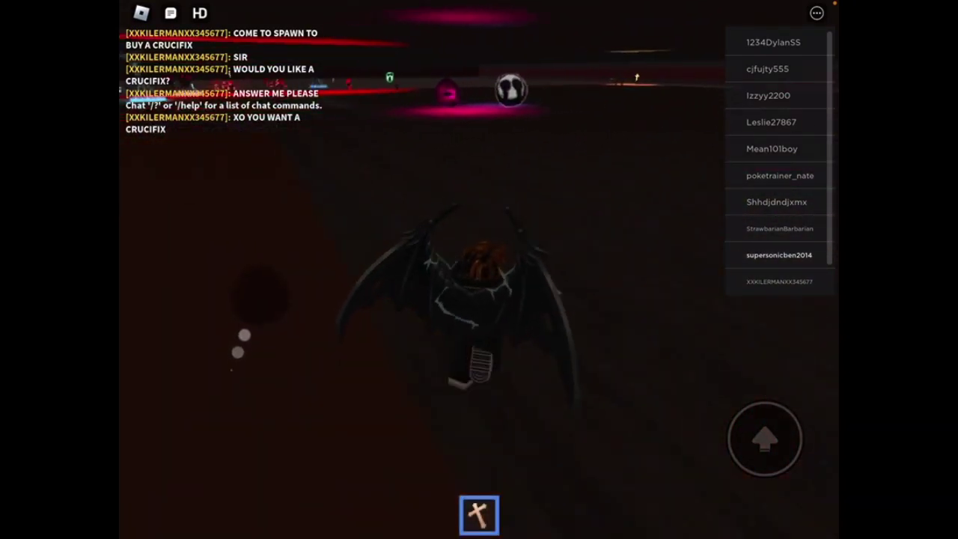
pyautogui.moveTo(265, 322); pyautogui.dragTo(272, 323)
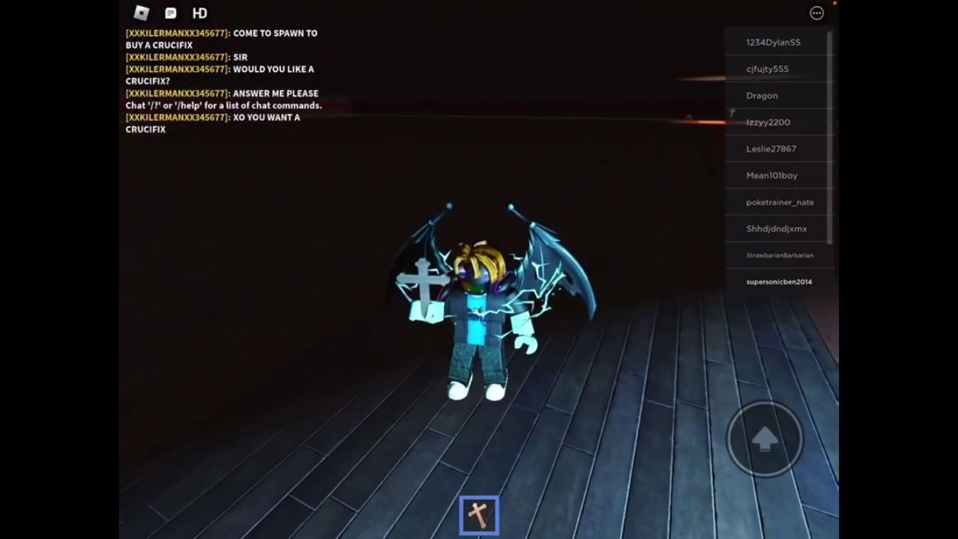
pyautogui.moveTo(249, 329)
pyautogui.mouseDown()
pyautogui.moveTo(250, 303)
pyautogui.moveTo(229, 274)
pyautogui.mouseUp()
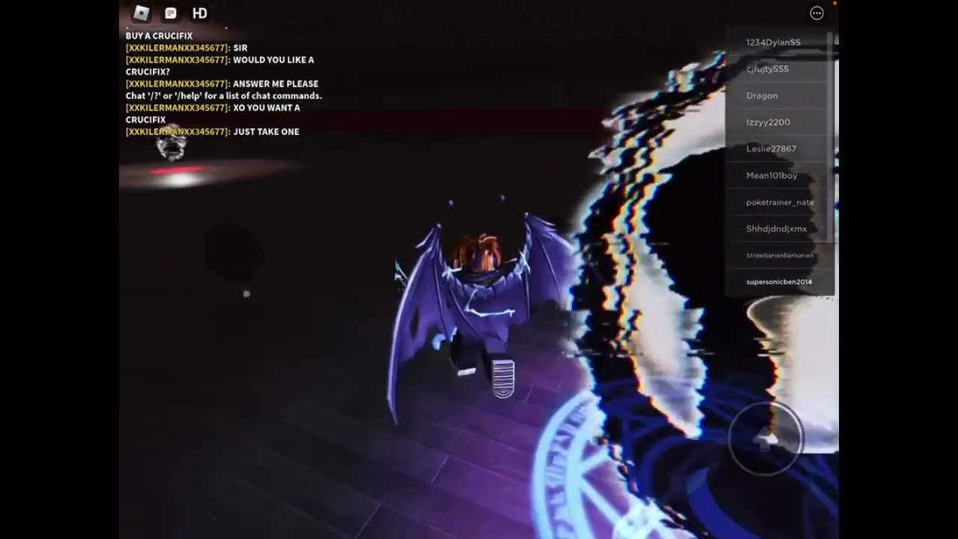
pyautogui.moveTo(247, 294)
pyautogui.mouseDown()
pyautogui.moveTo(258, 337)
pyautogui.moveTo(244, 342)
pyautogui.moveTo(254, 337)
pyautogui.mouseUp()
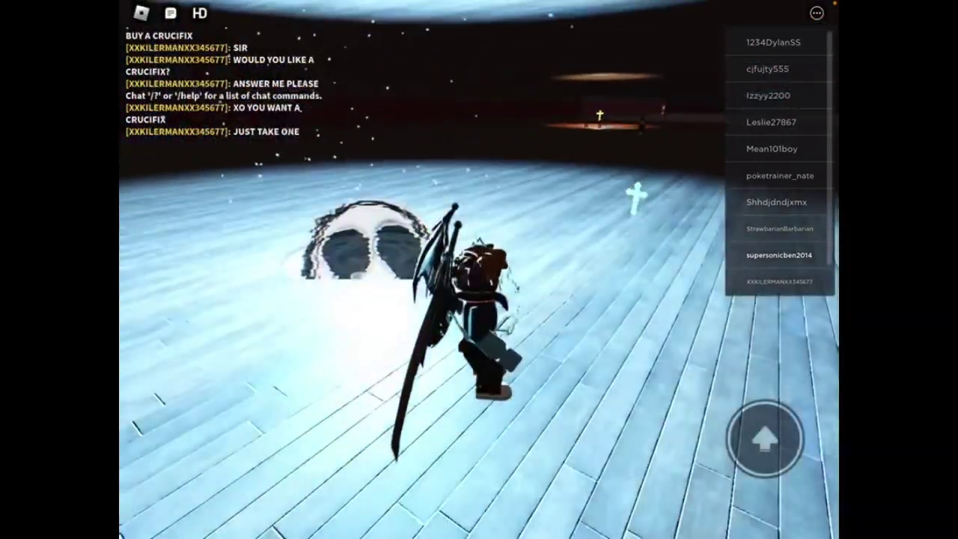
pyautogui.moveTo(255, 337)
pyautogui.mouseDown()
pyautogui.moveTo(250, 296)
pyautogui.moveTo(240, 334)
pyautogui.moveTo(417, 289)
pyautogui.mouseUp()
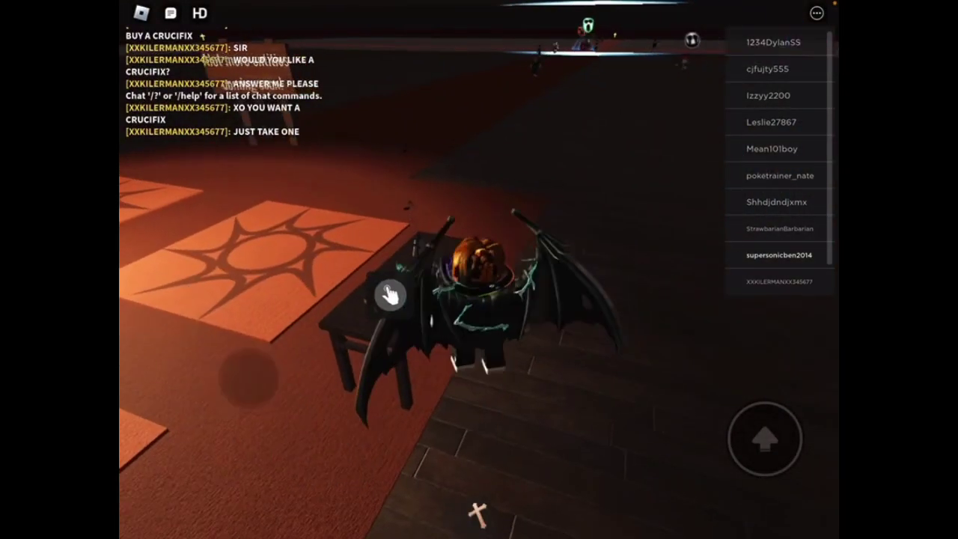
# Equip the crucifix, move up to the crucifix table and survey the dark arena
pyautogui.click(479, 515)
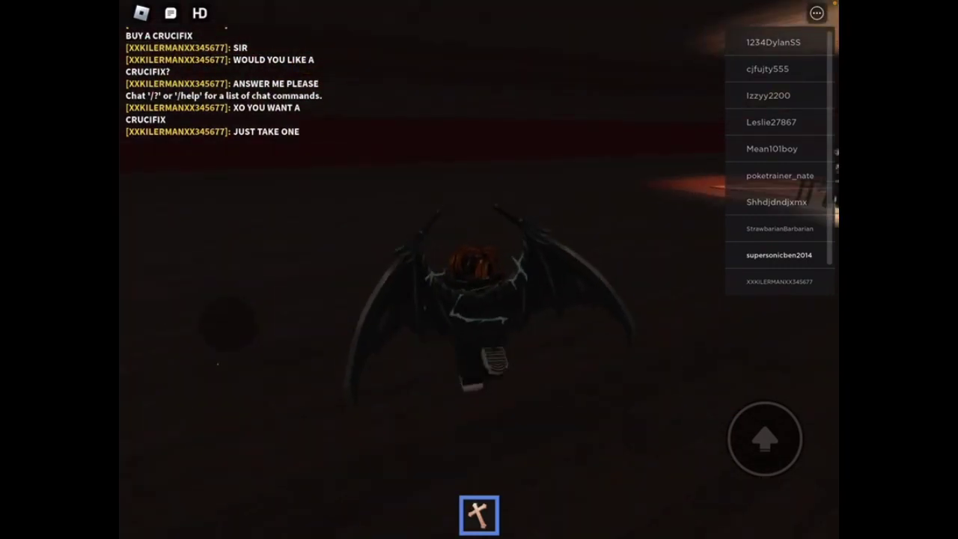
pyautogui.moveTo(219, 361); pyautogui.dragTo(215, 338)
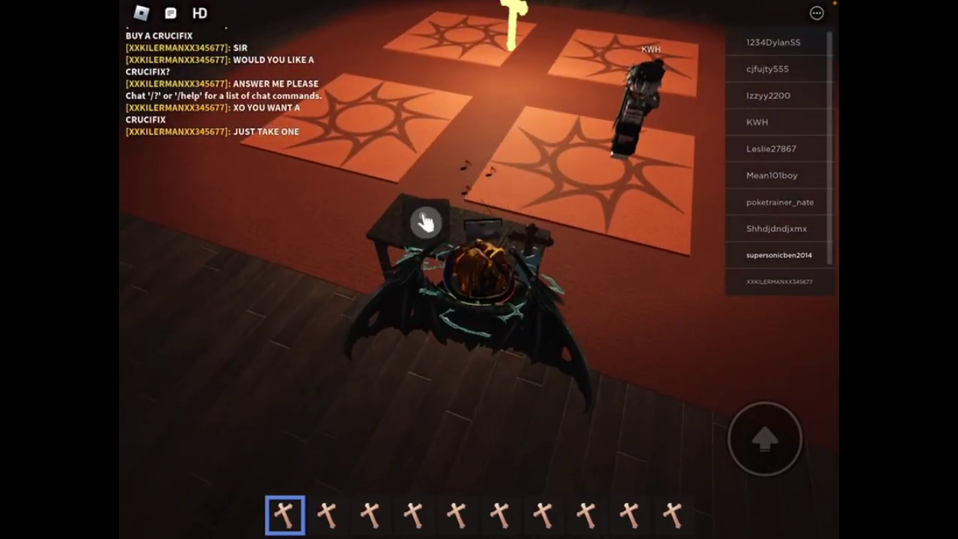
pyautogui.moveTo(425, 221); pyautogui.dragTo(383, 245)
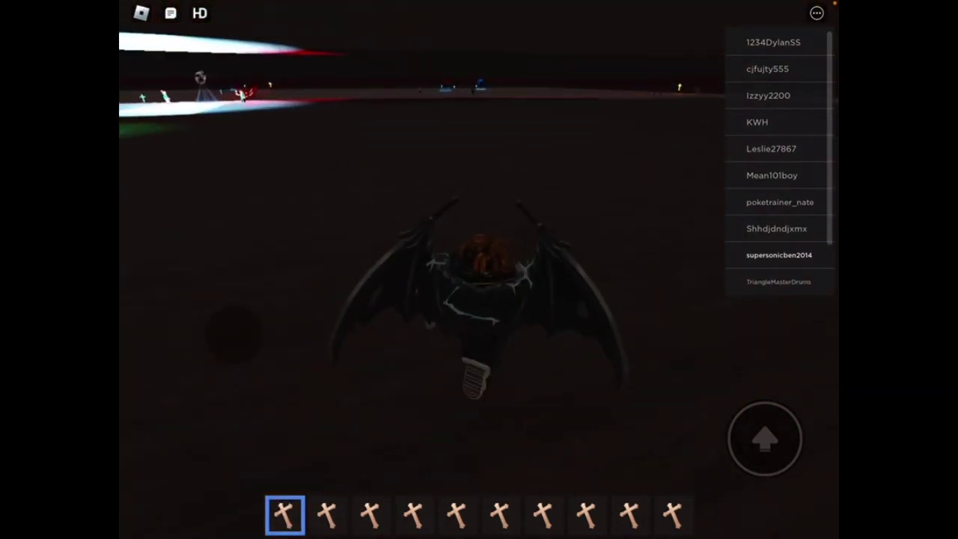
pyautogui.moveTo(219, 367); pyautogui.dragTo(230, 344)
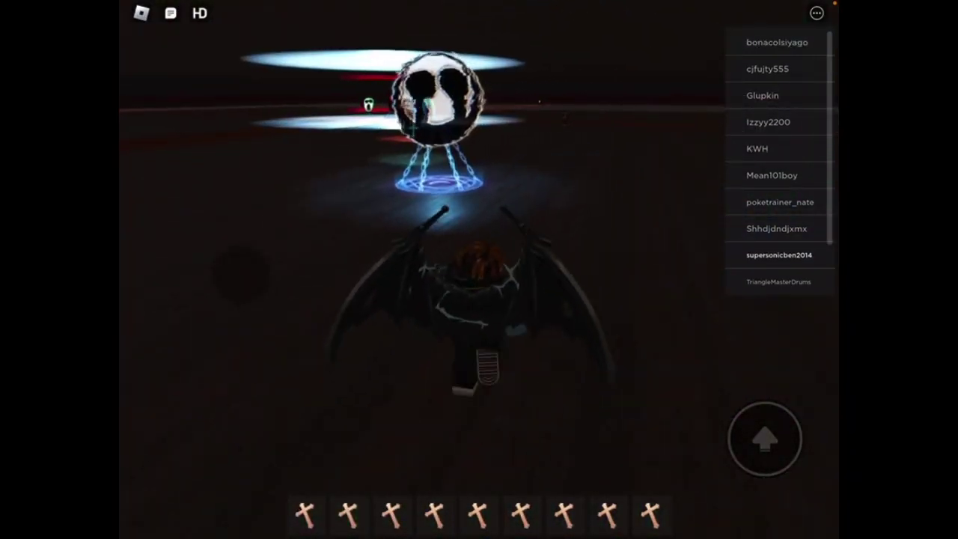
# Equip crucifixes with the 1 key twice to use them on the chained ghosts
pyautogui.press('1')
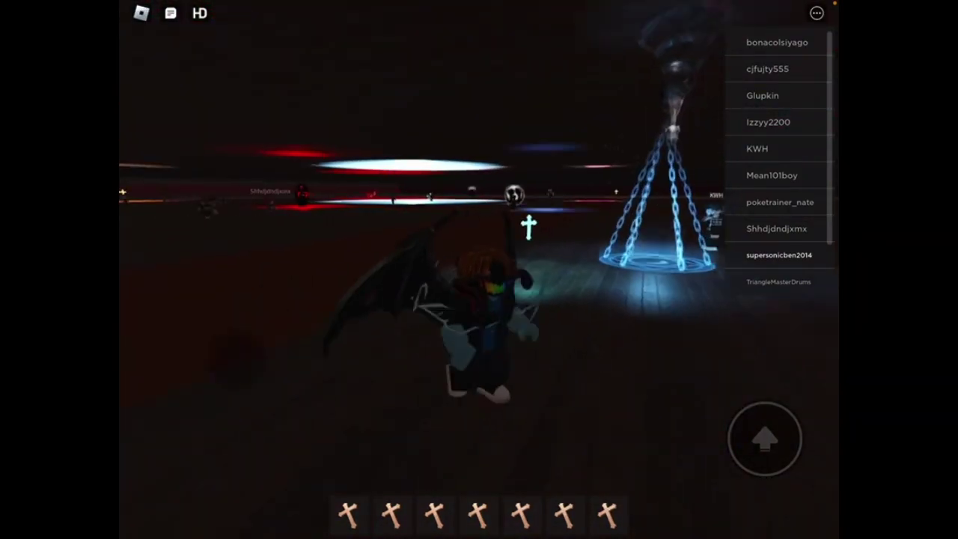
pyautogui.press('1')
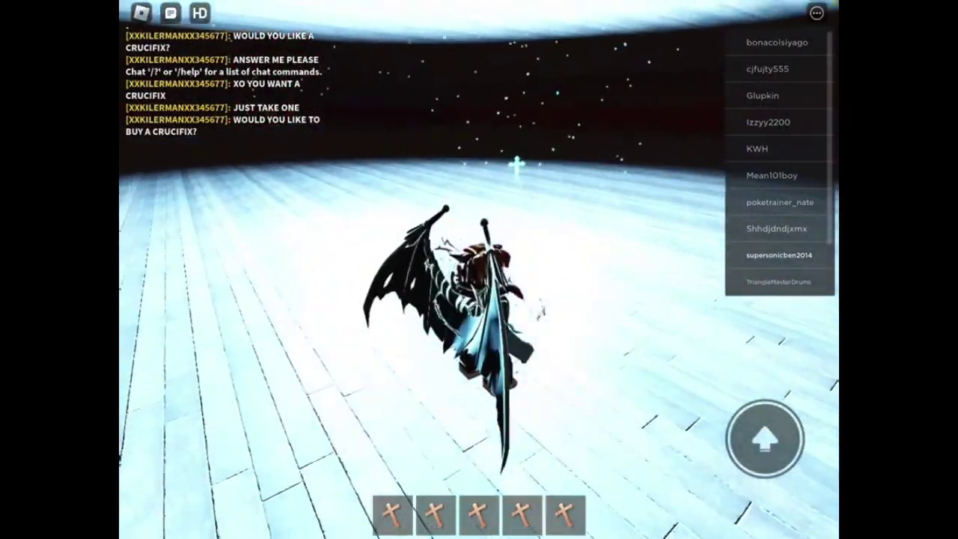
# Hold a crucifix from hotbar slot 1 while restocking toward nine
pyautogui.press('1')
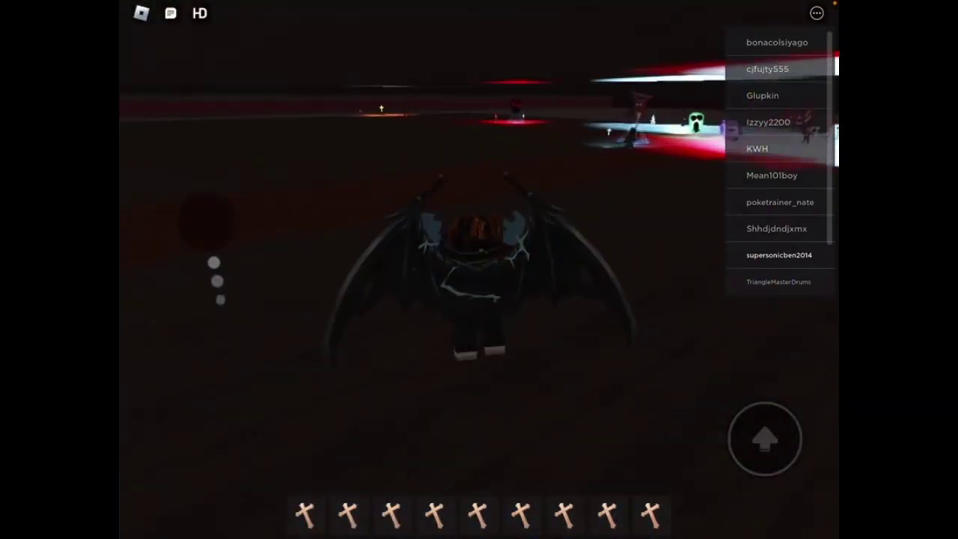
# Equip the first crucifix from the full nine-crucifix hotbar
pyautogui.press('1')
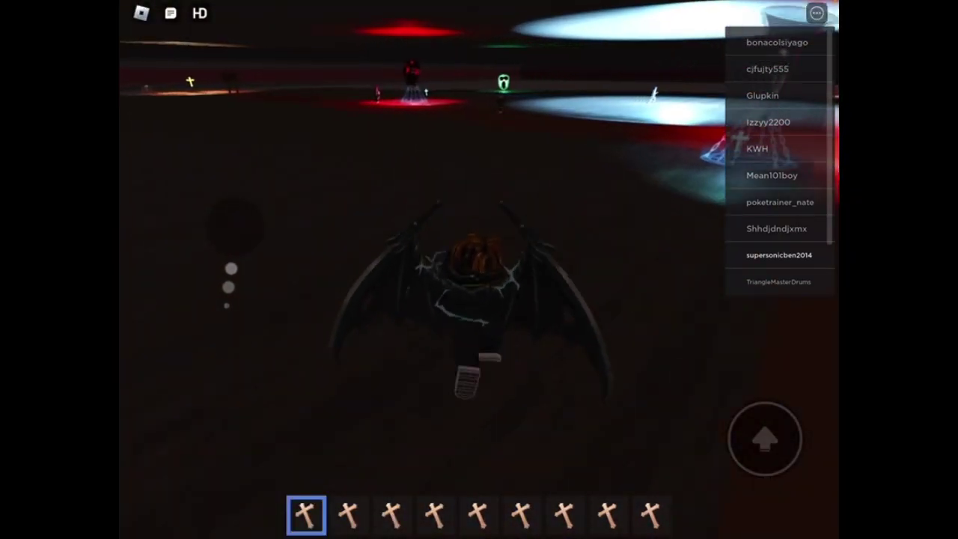